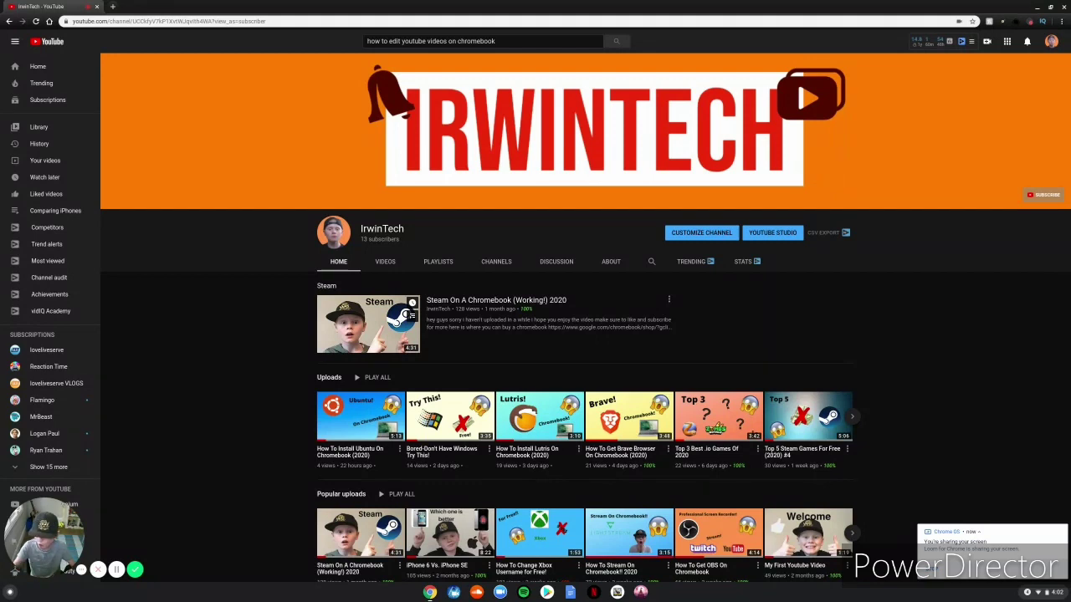
# Launch PowerDirector, start a new project, and pick the boy's talking-to-camera video clip
pyautogui.press('super')
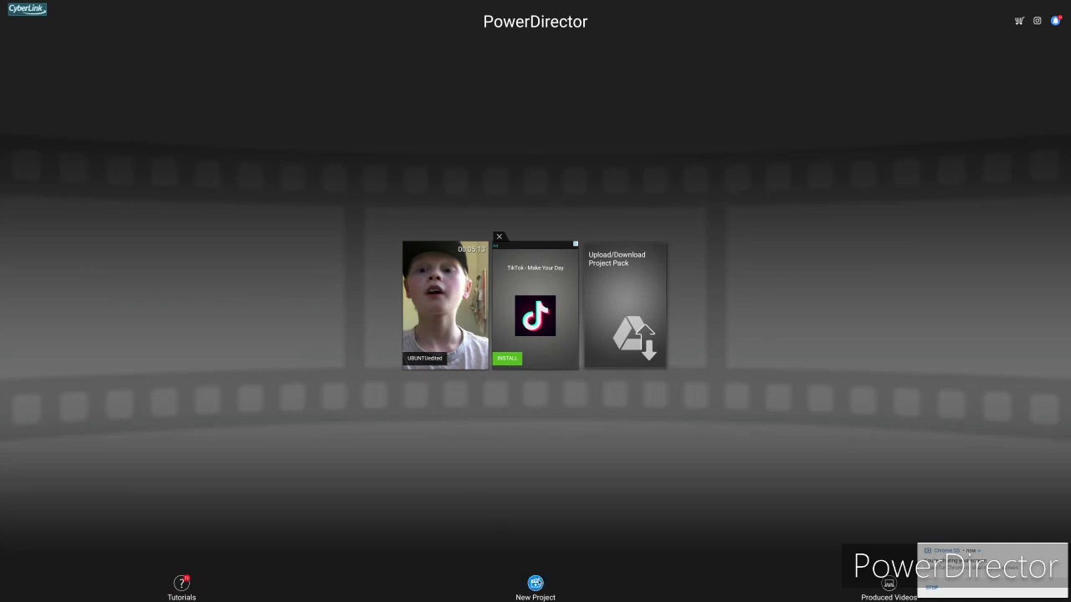
pyautogui.click(535, 583)
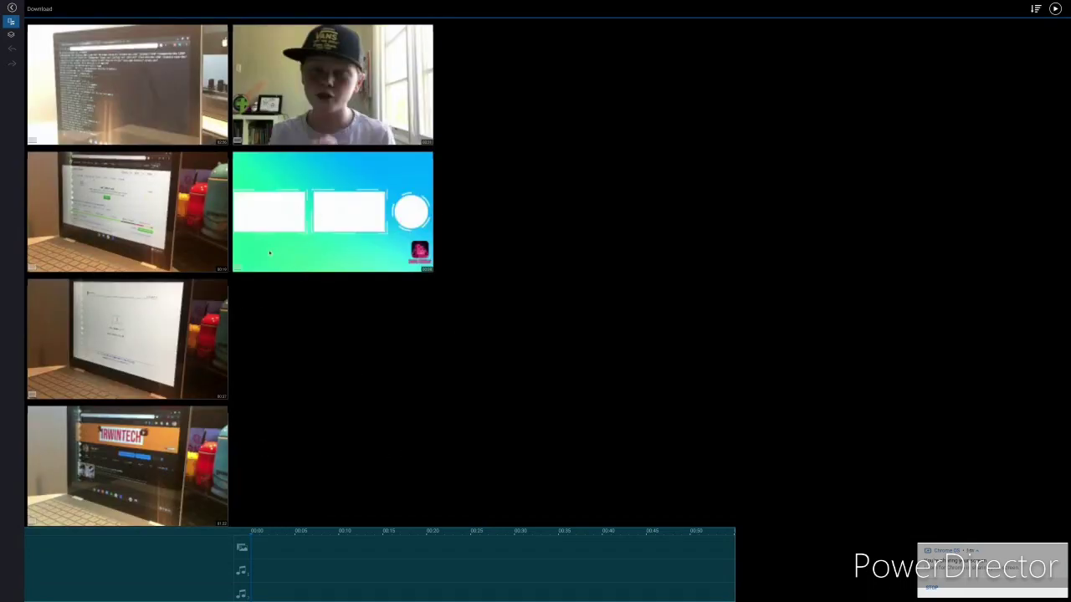
pyautogui.click(304, 91)
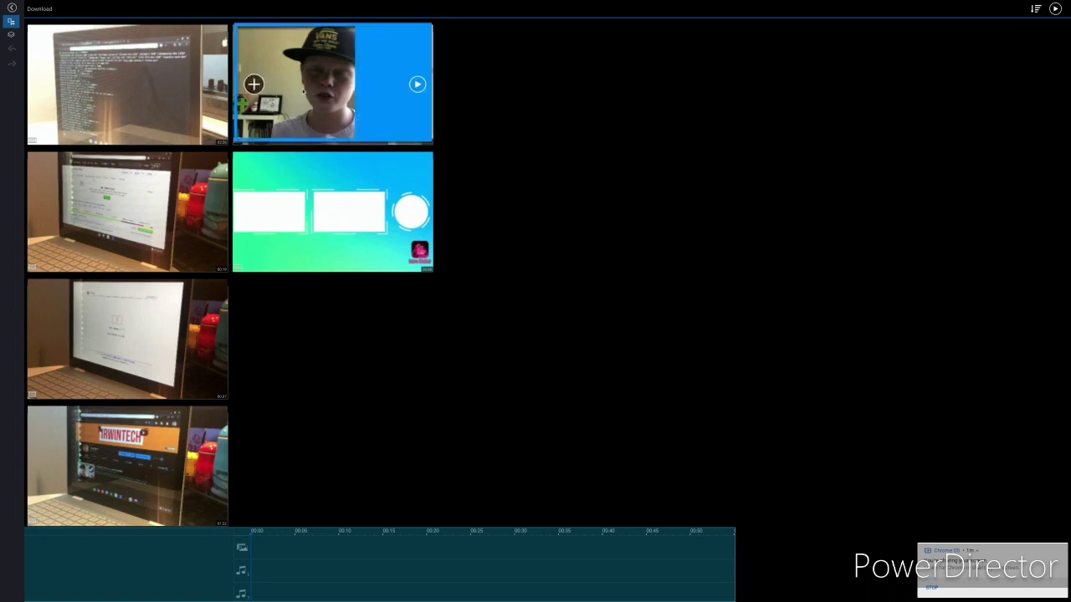
# Add the boy clip to the timeline and select it to show its edit tools
pyautogui.click(253, 84)
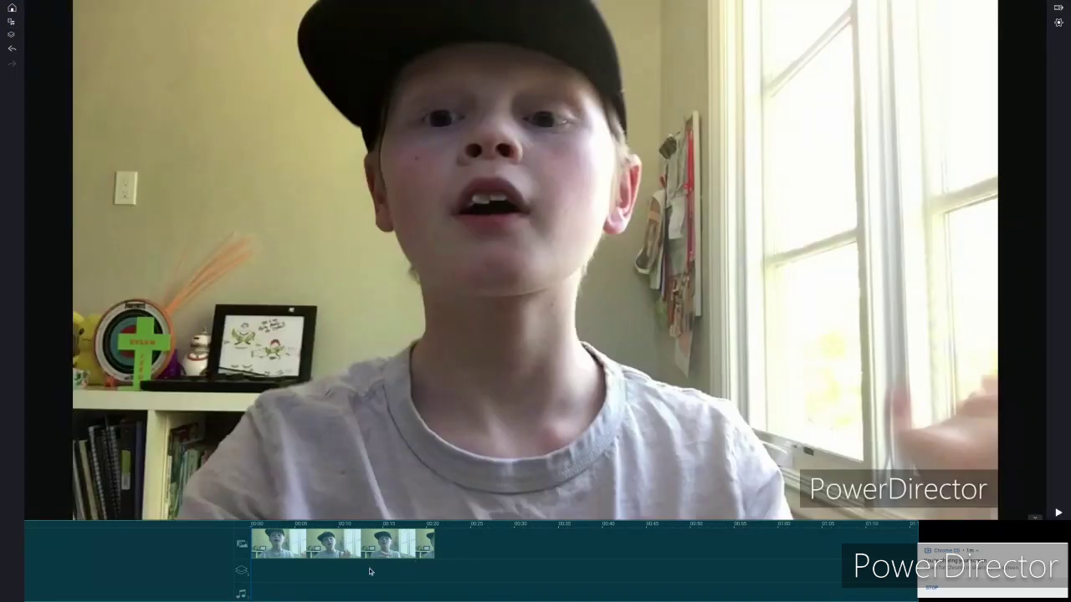
pyautogui.click(318, 542)
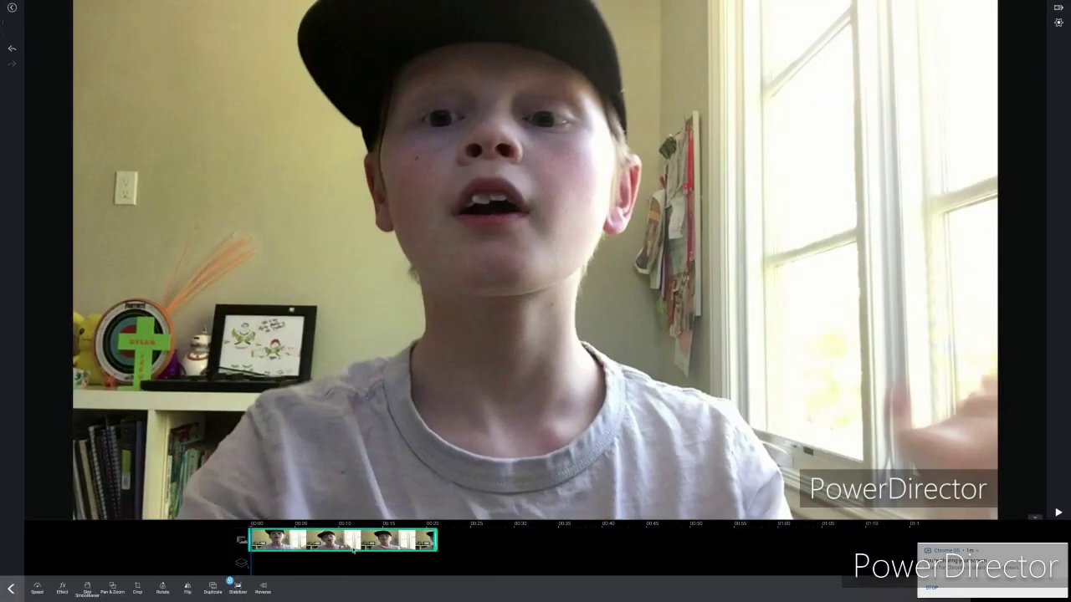
pyautogui.click(336, 573)
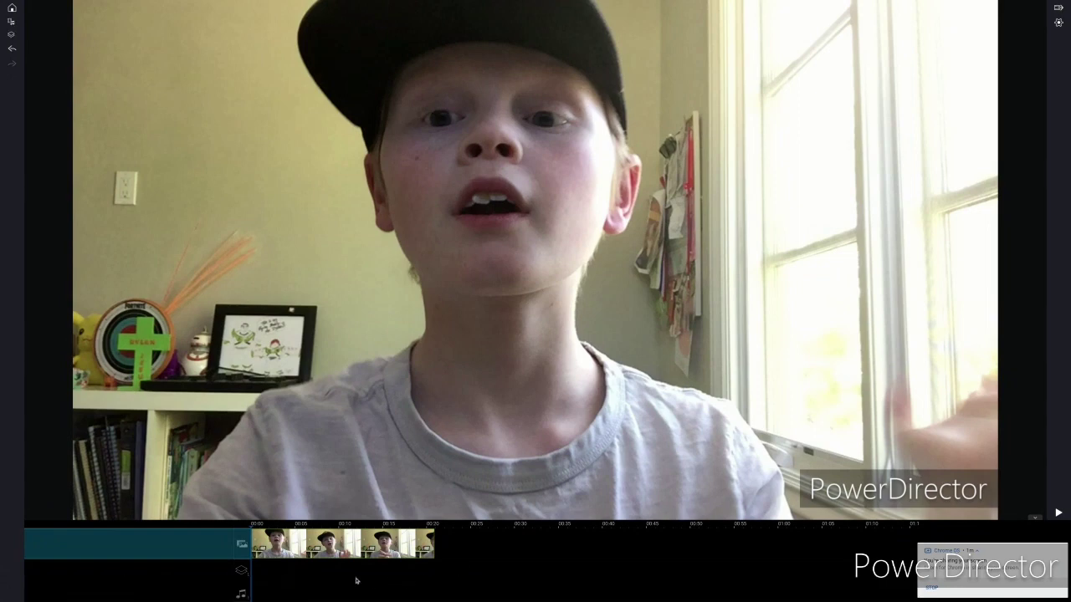
pyautogui.click(277, 546)
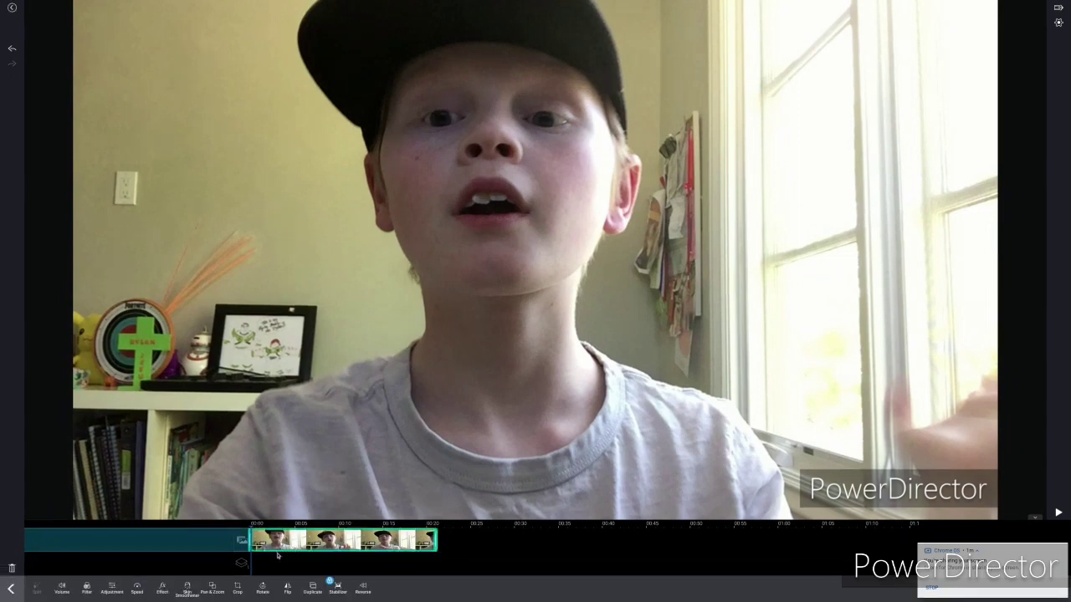
pyautogui.click(274, 564)
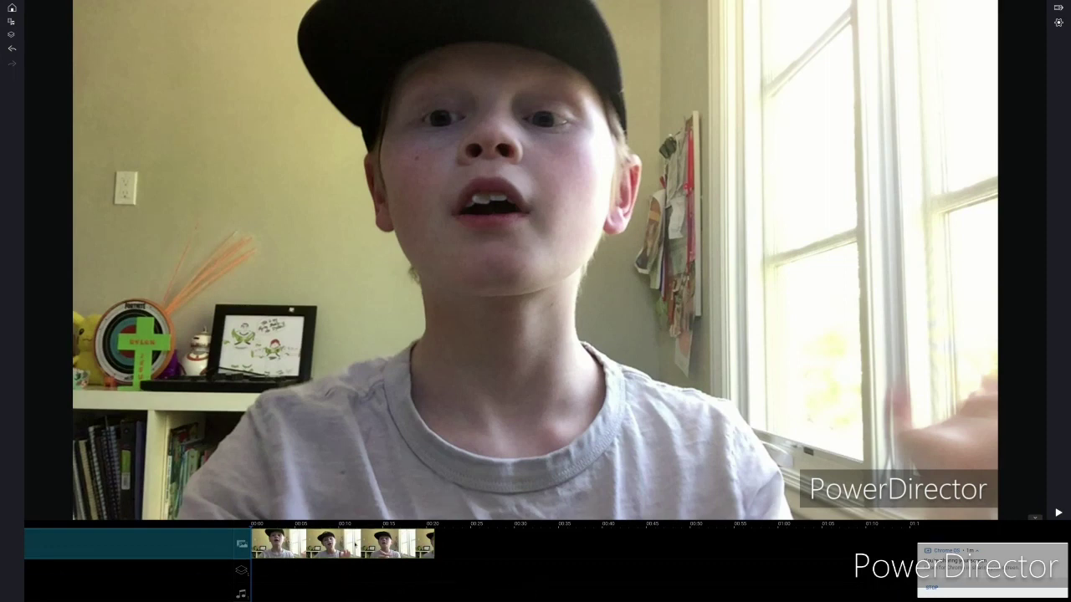
pyautogui.click(335, 543)
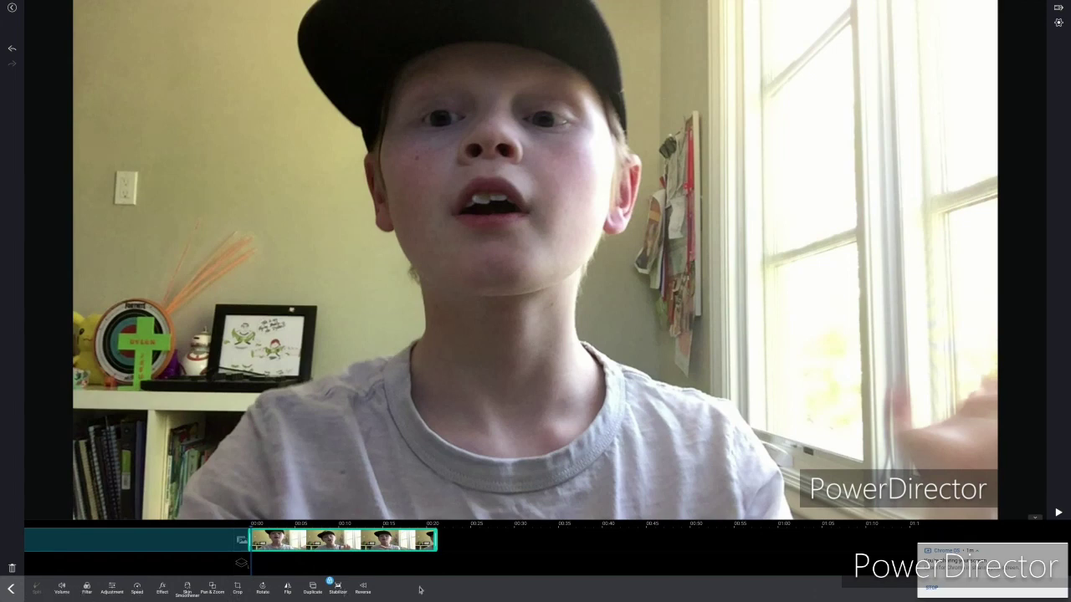
pyautogui.click(453, 567)
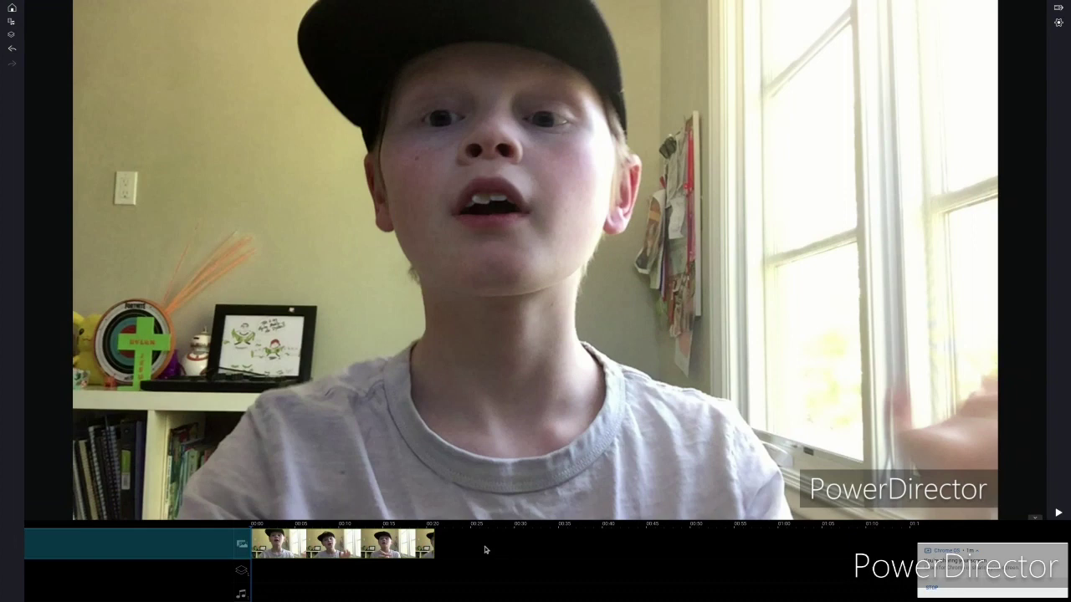
pyautogui.click(368, 542)
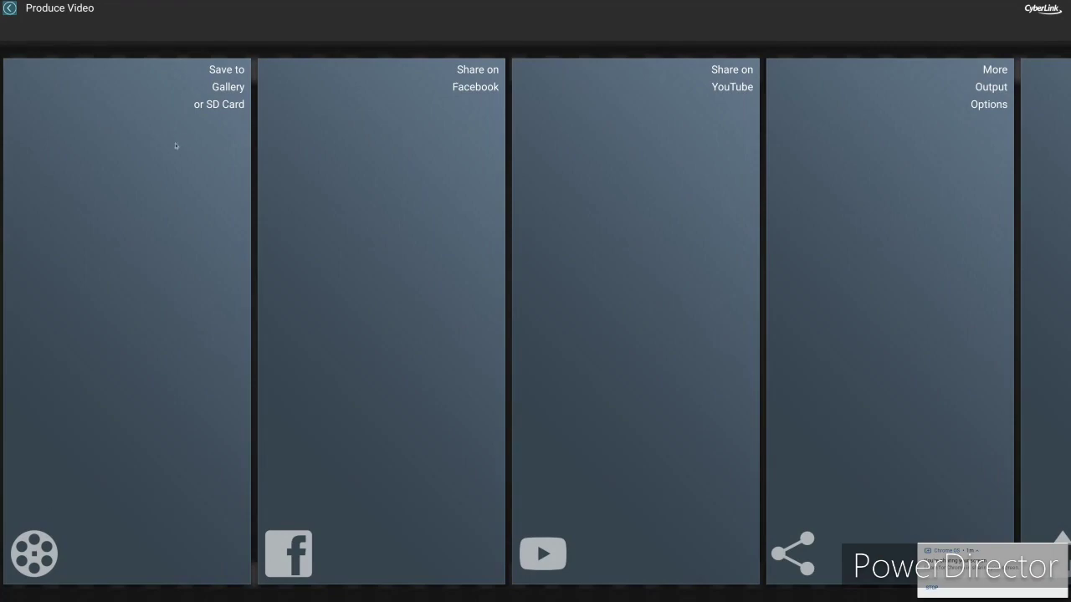
# Open the Save to Gallery or SD Card export settings
pyautogui.click(176, 146)
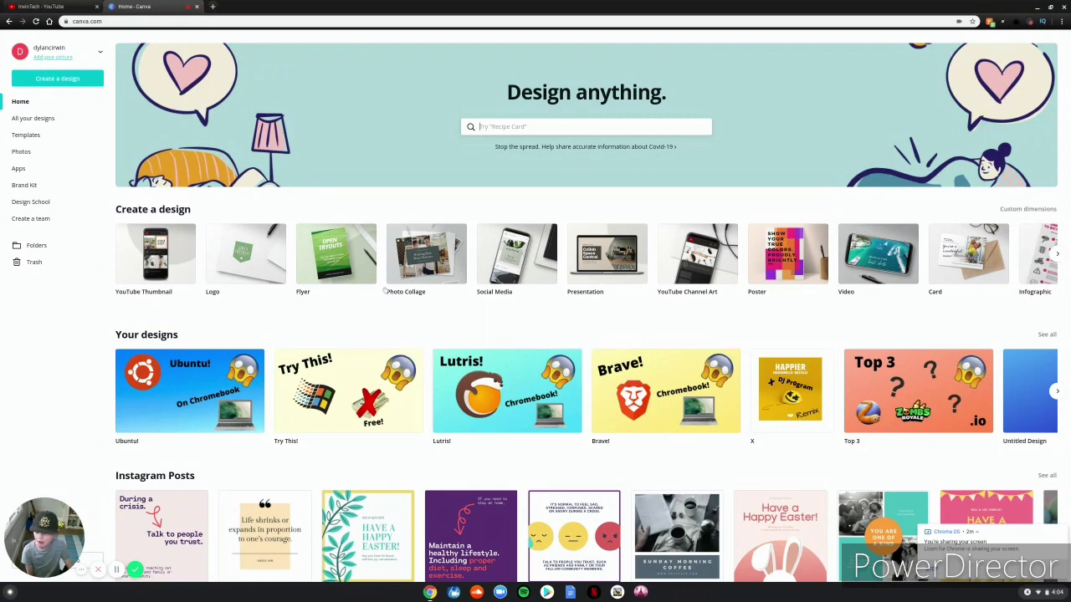
# Create a blank YouTube Thumbnail design and show the Backgrounds library
pyautogui.click(90, 80)
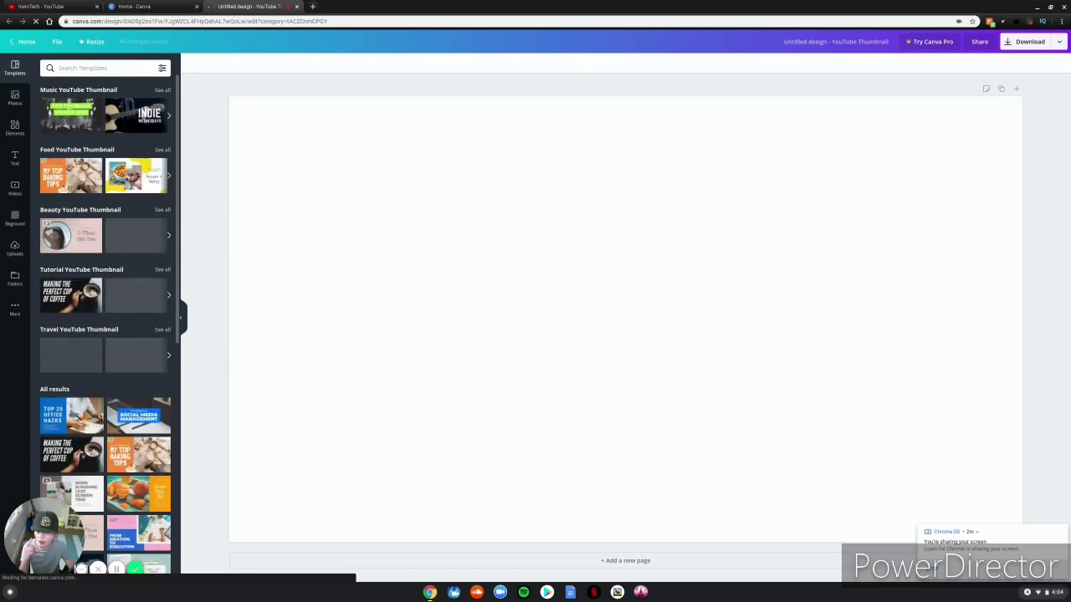
pyautogui.click(15, 219)
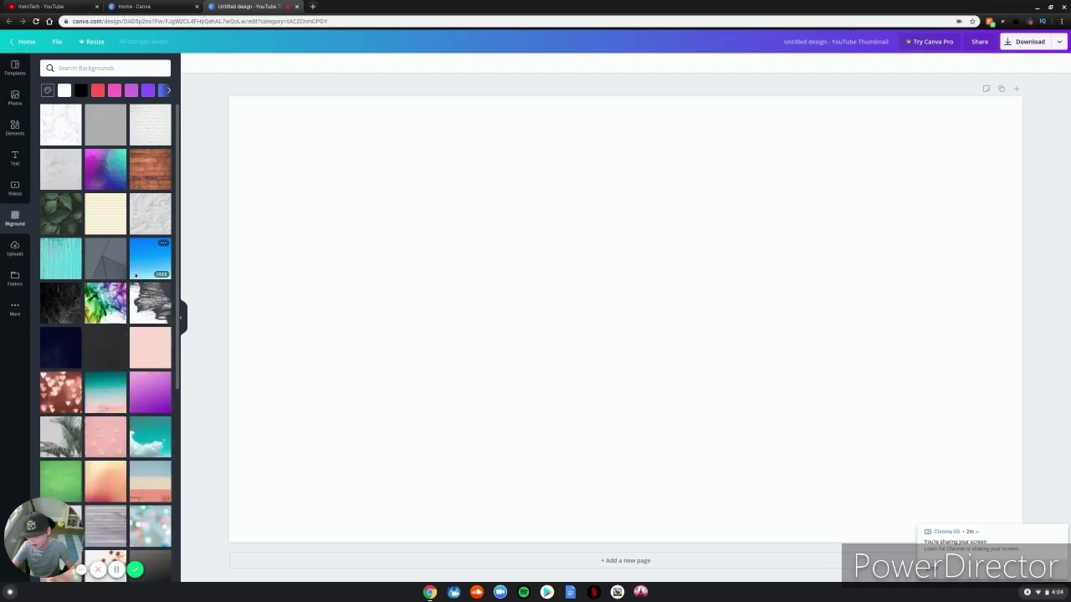
# Apply the blue gradient background and add a heading reading 'Example'
pyautogui.click(136, 274)
pyautogui.click(18, 165)
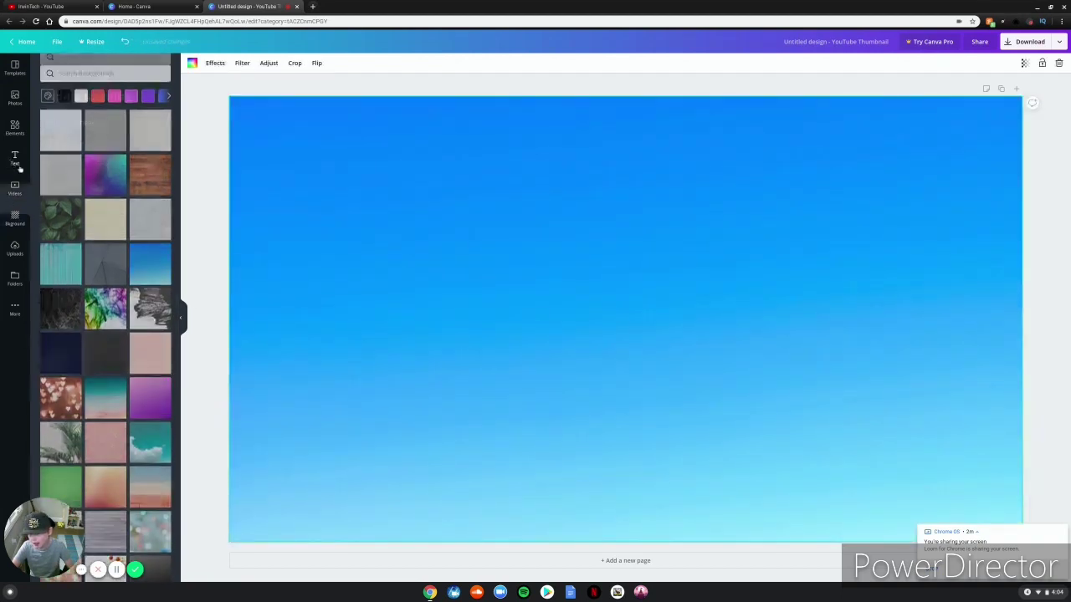
pyautogui.click(89, 107)
pyautogui.press('BackSpace')
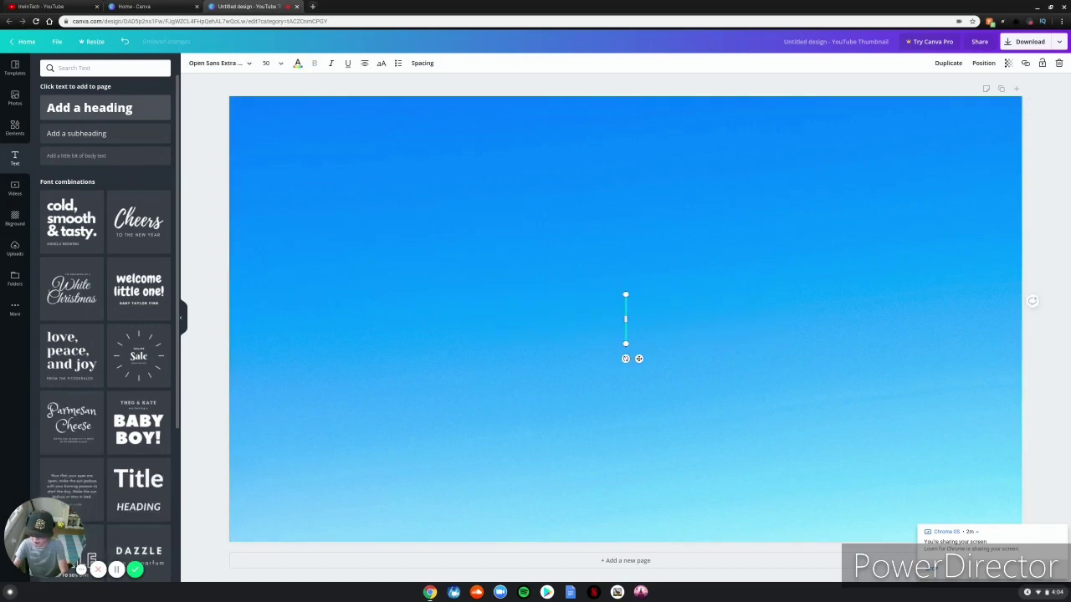
pyautogui.write('Exap')
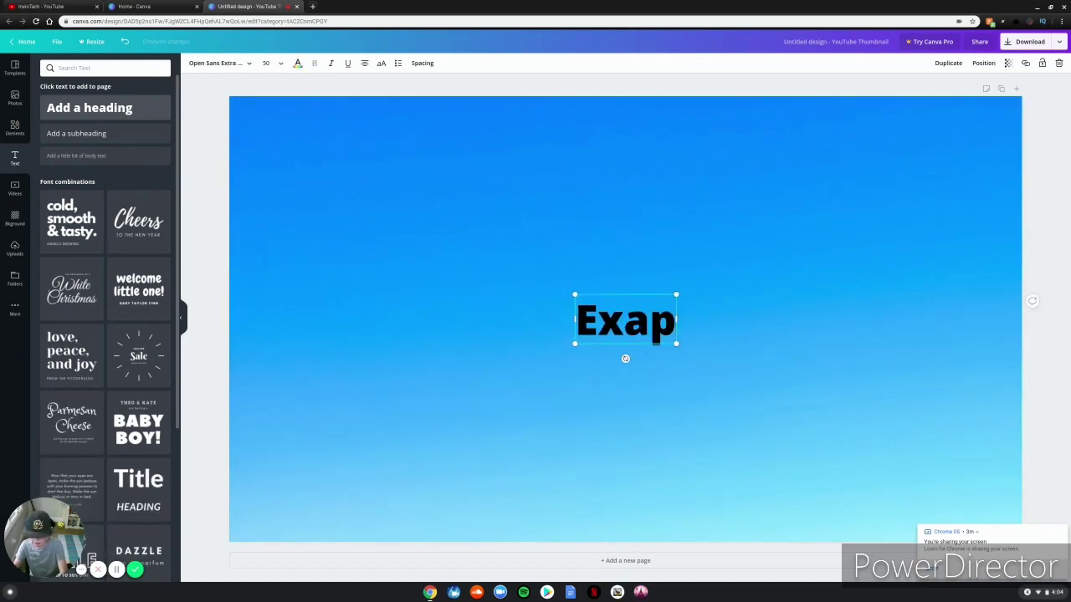
pyautogui.press('BackSpace')
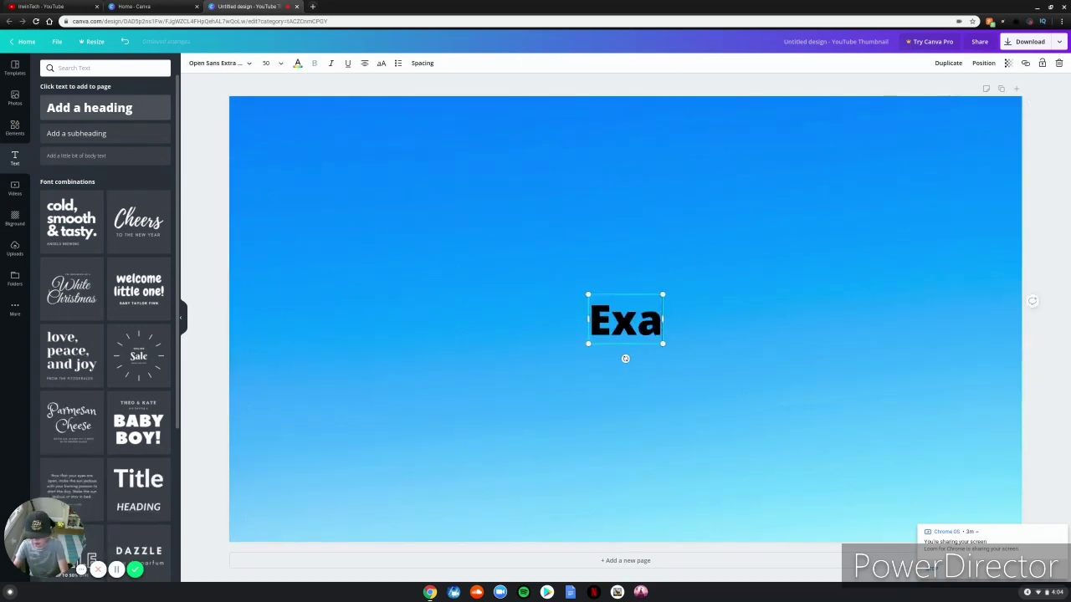
pyautogui.write('mple')
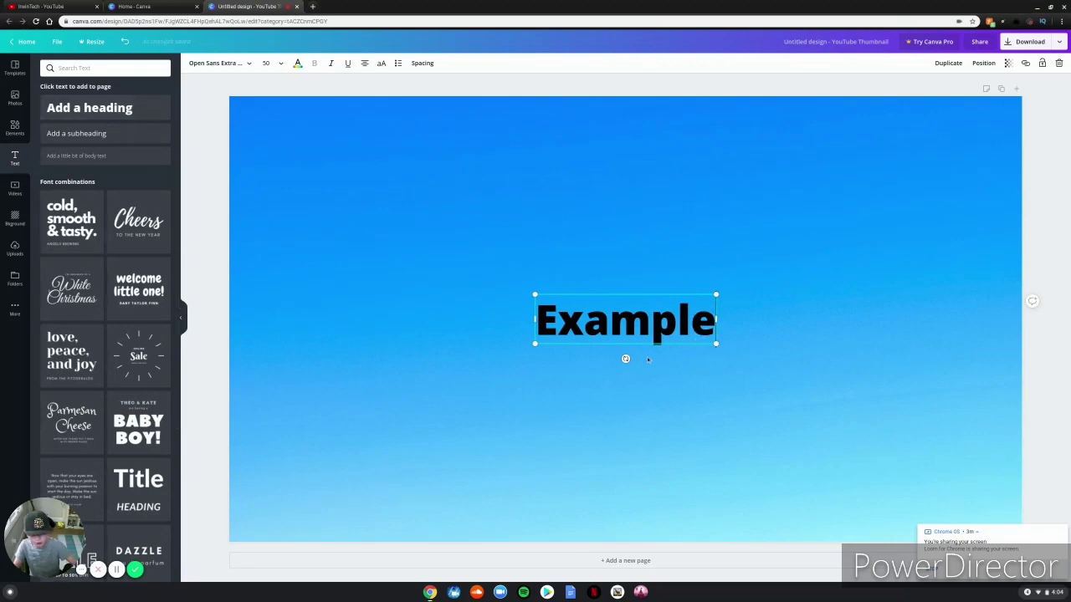
# Tilt and enlarge the Example heading, then move it to the upper-left
pyautogui.moveTo(625, 357)
pyautogui.mouseDown()
pyautogui.moveTo(781, 358)
pyautogui.moveTo(634, 358)
pyautogui.mouseUp()
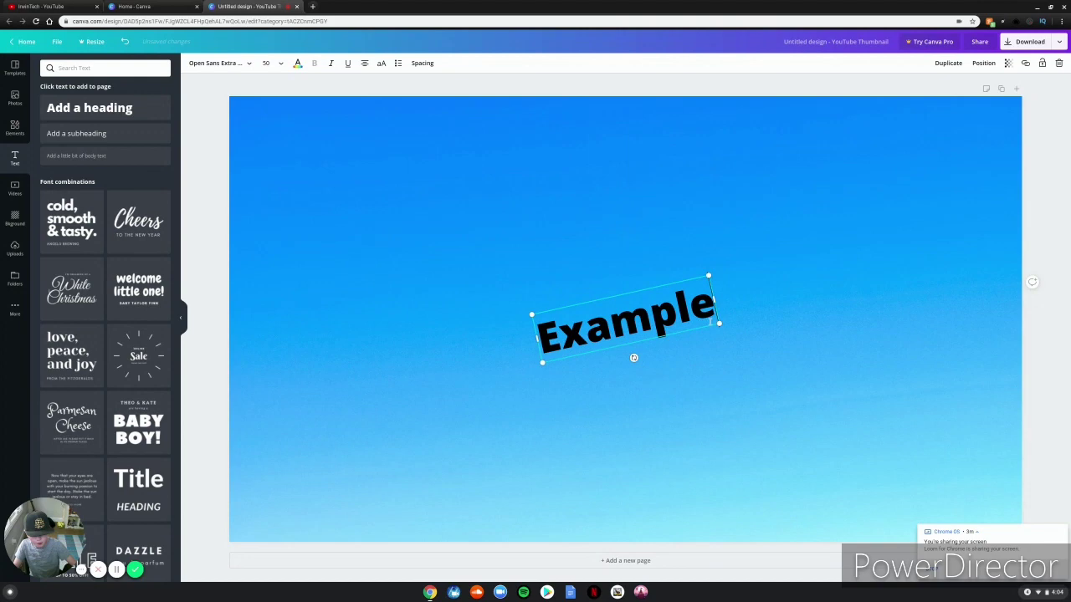
pyautogui.moveTo(719, 323); pyautogui.dragTo(871, 332)
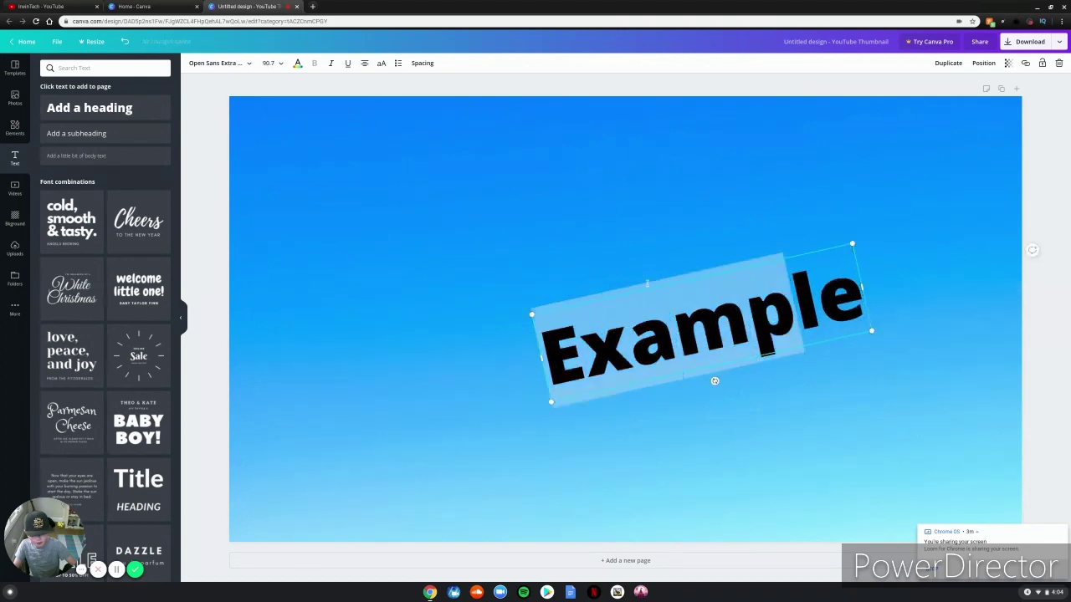
pyautogui.click(783, 457)
pyautogui.moveTo(686, 335); pyautogui.dragTo(382, 198)
pyautogui.click(538, 340)
# Add the uploaded Ubuntu logo, shrink it, and place it below the Example heading
pyautogui.click(17, 252)
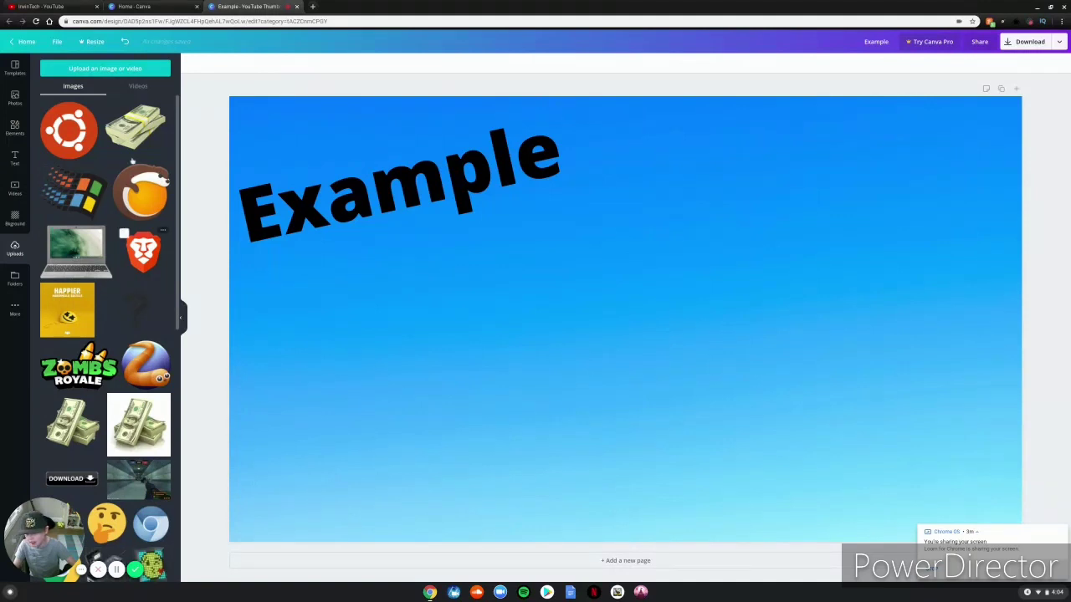
pyautogui.click(69, 129)
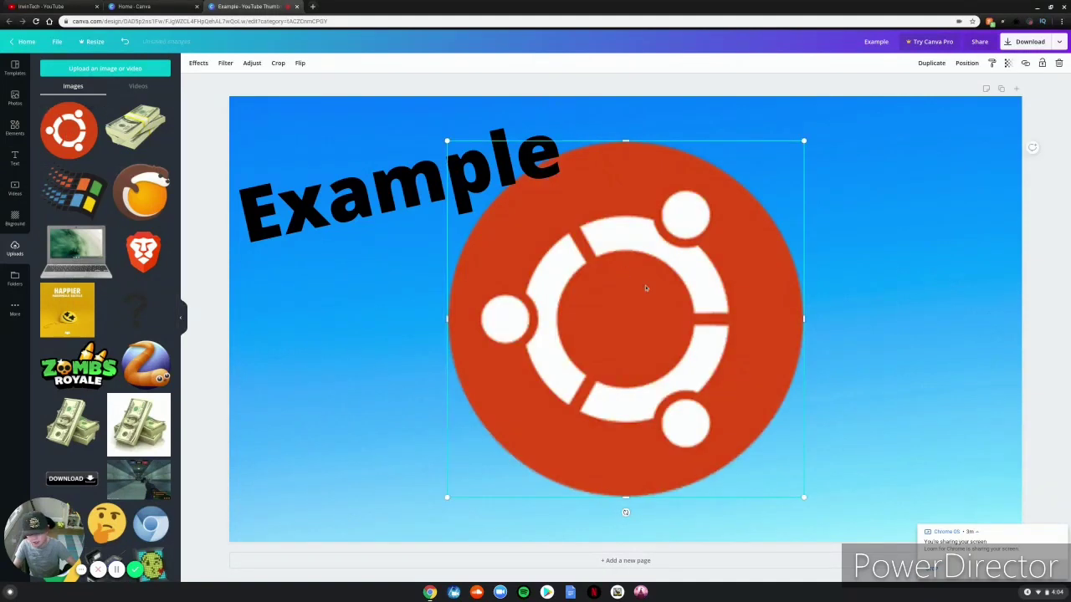
pyautogui.moveTo(758, 491); pyautogui.dragTo(756, 455)
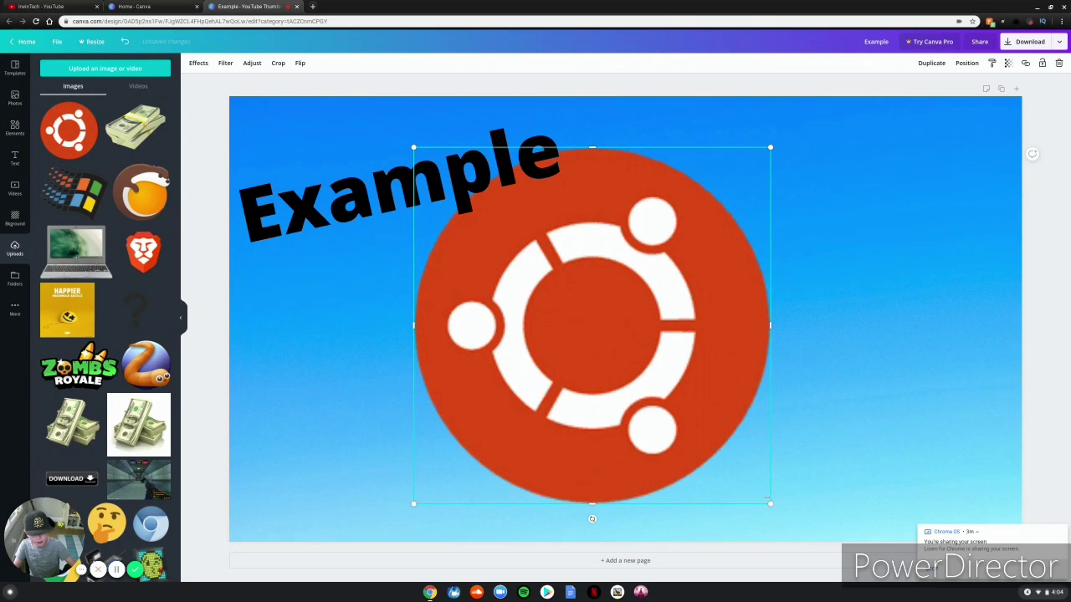
pyautogui.moveTo(770, 504); pyautogui.dragTo(665, 400)
pyautogui.moveTo(533, 210); pyautogui.dragTo(522, 310)
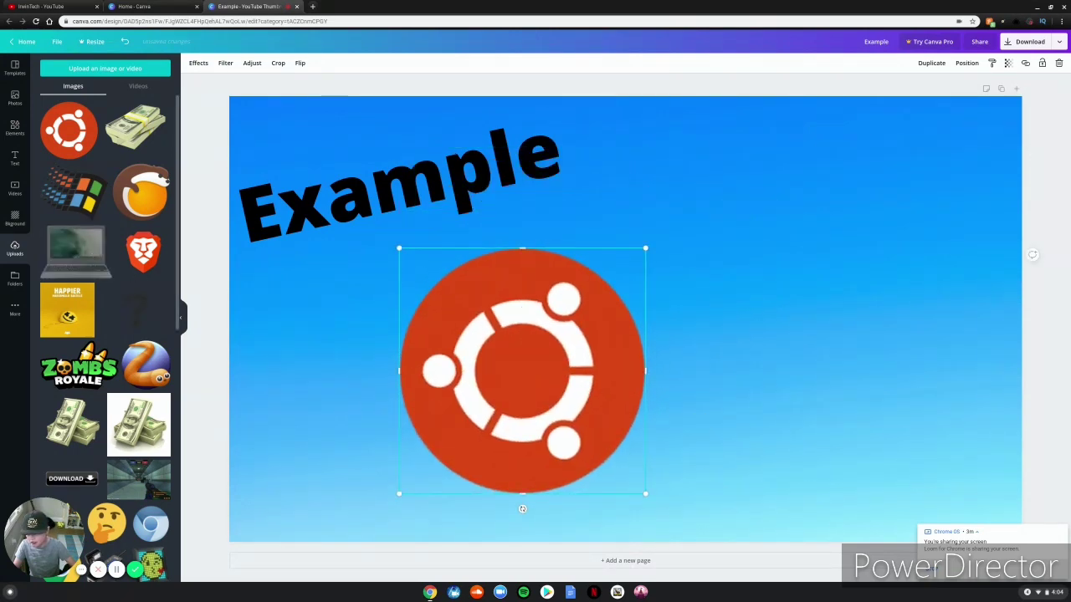
# Add the laptop image, reposition it, then delete it from the design
pyautogui.click(82, 248)
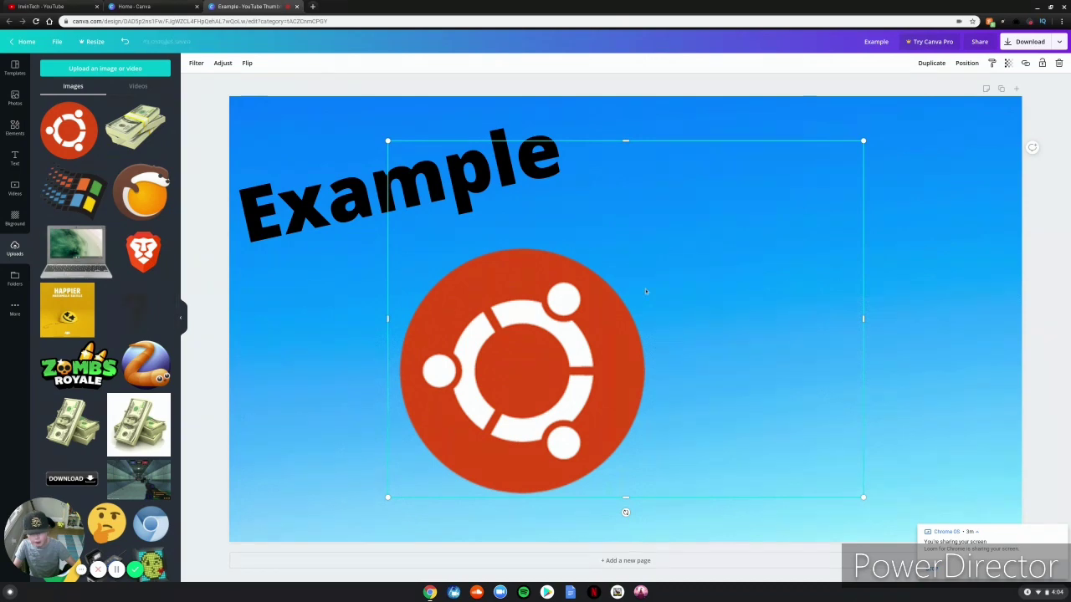
pyautogui.moveTo(669, 268); pyautogui.dragTo(816, 236)
pyautogui.moveTo(793, 301); pyautogui.dragTo(680, 312)
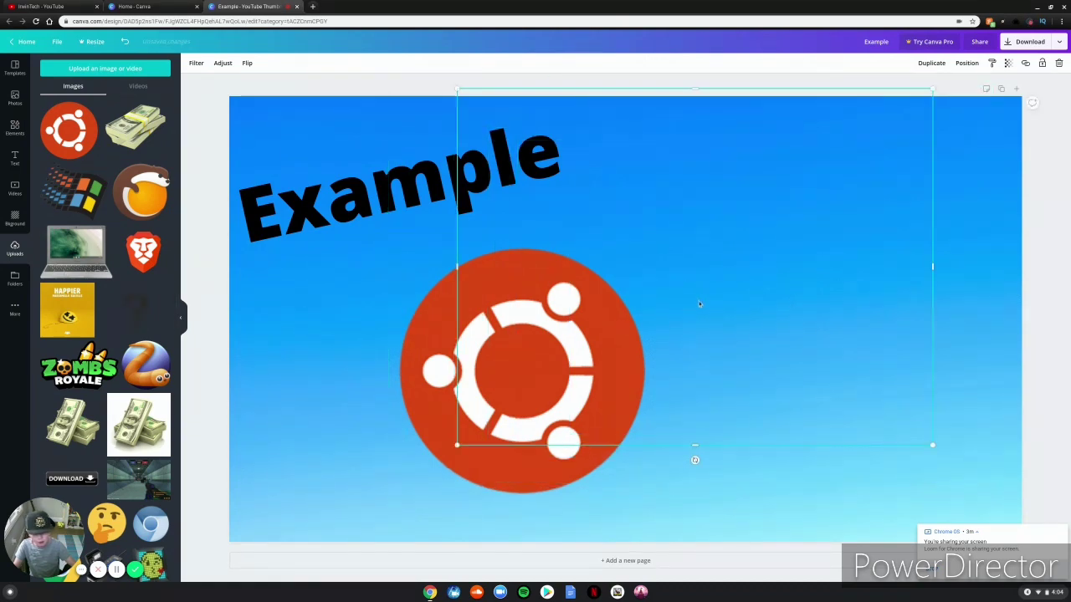
pyautogui.press('Delete')
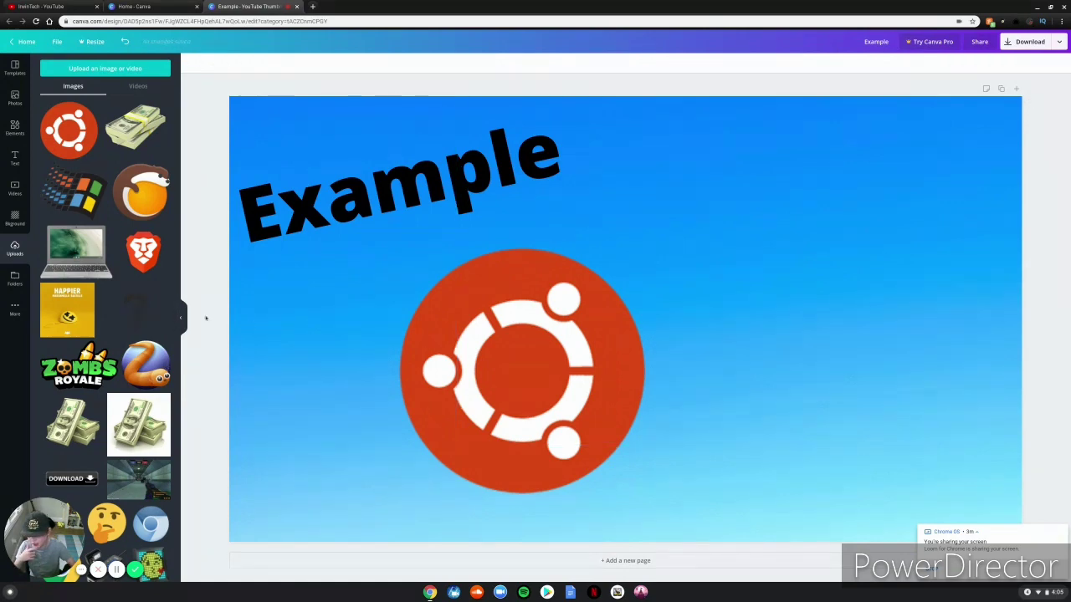
# Browse the Text, Elements, Templates, Folders, Apps and Uploads panels, ending on Photos
pyautogui.click(15, 157)
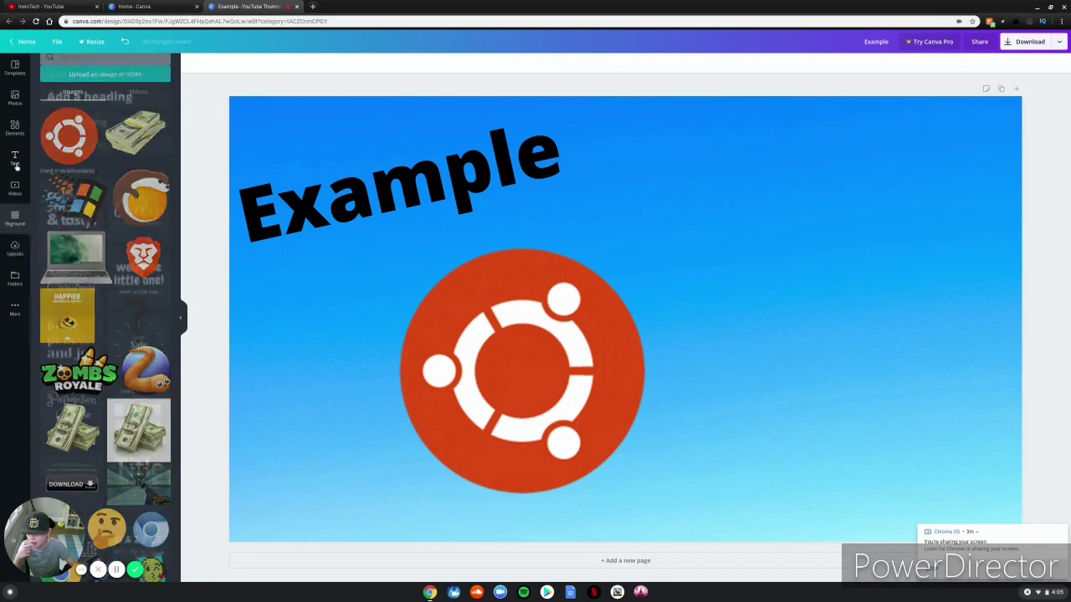
pyautogui.click(14, 130)
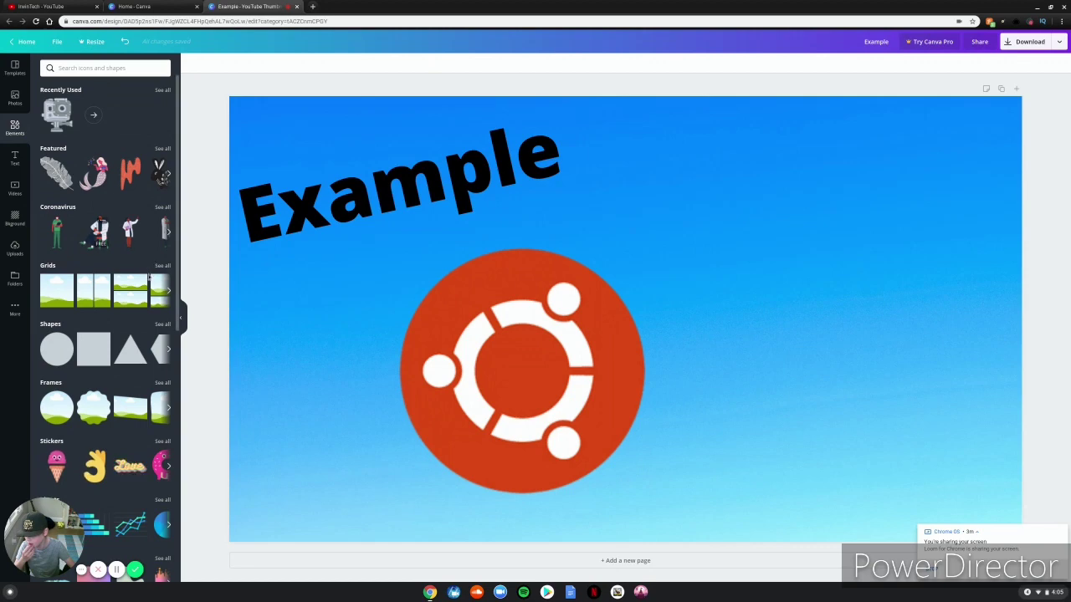
pyautogui.scroll(-1, 144, 492)
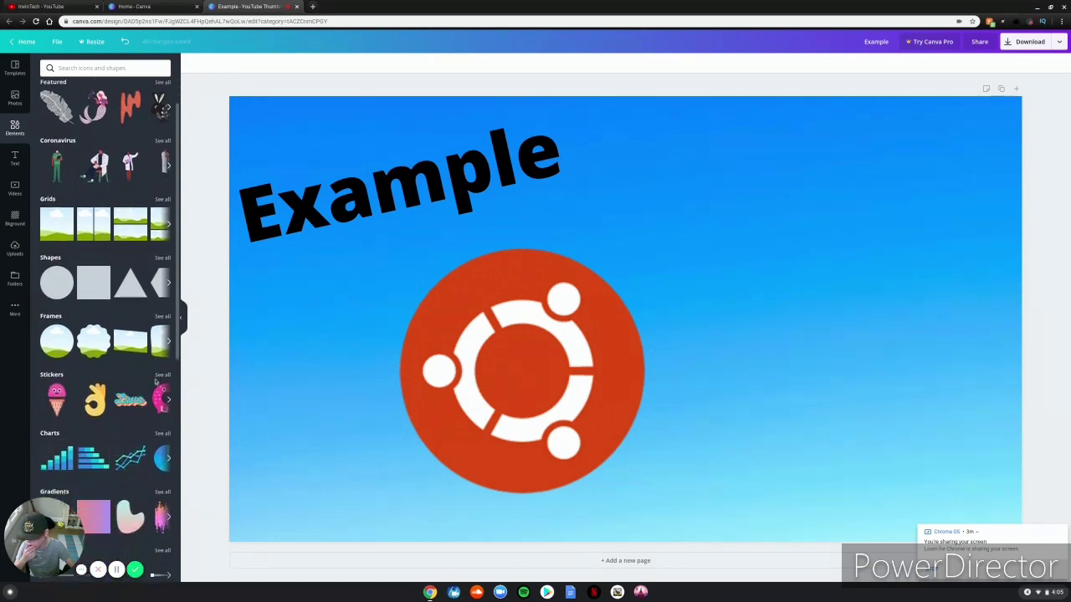
pyautogui.scroll(-3, 155, 382)
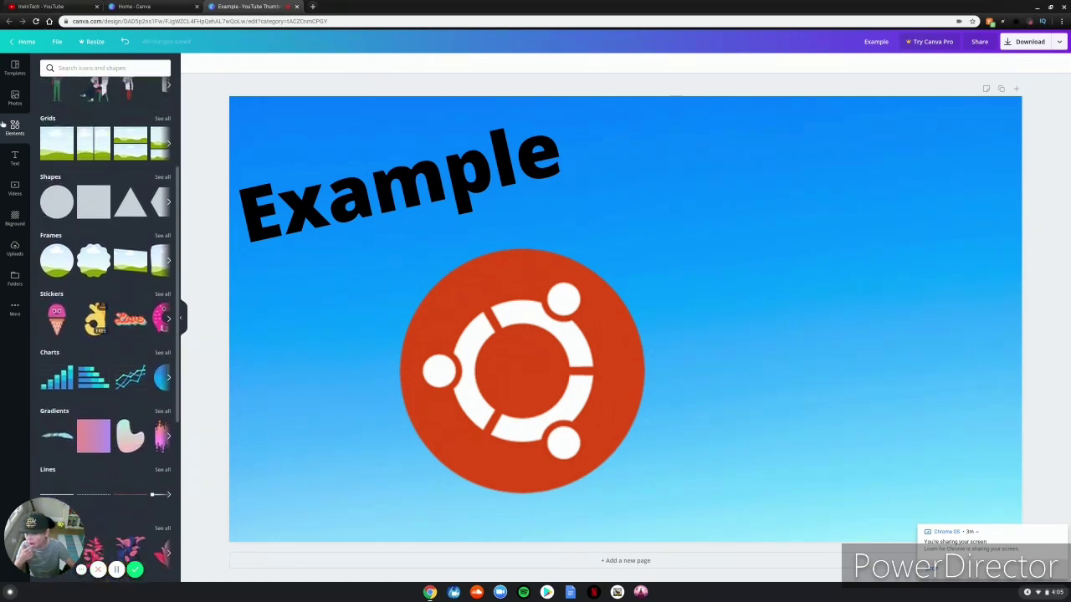
pyautogui.click(14, 66)
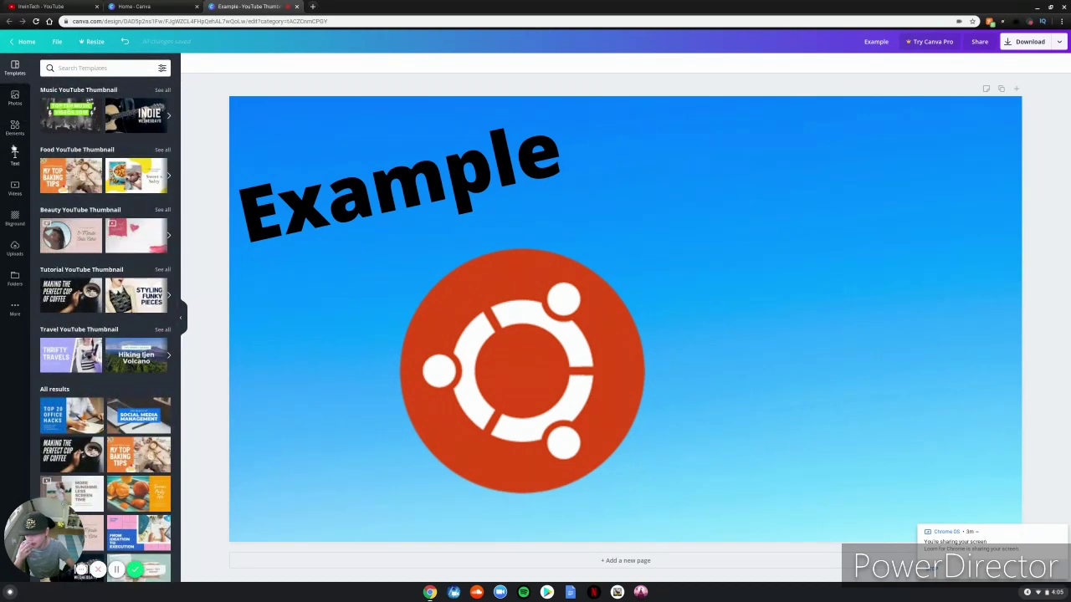
pyautogui.click(14, 127)
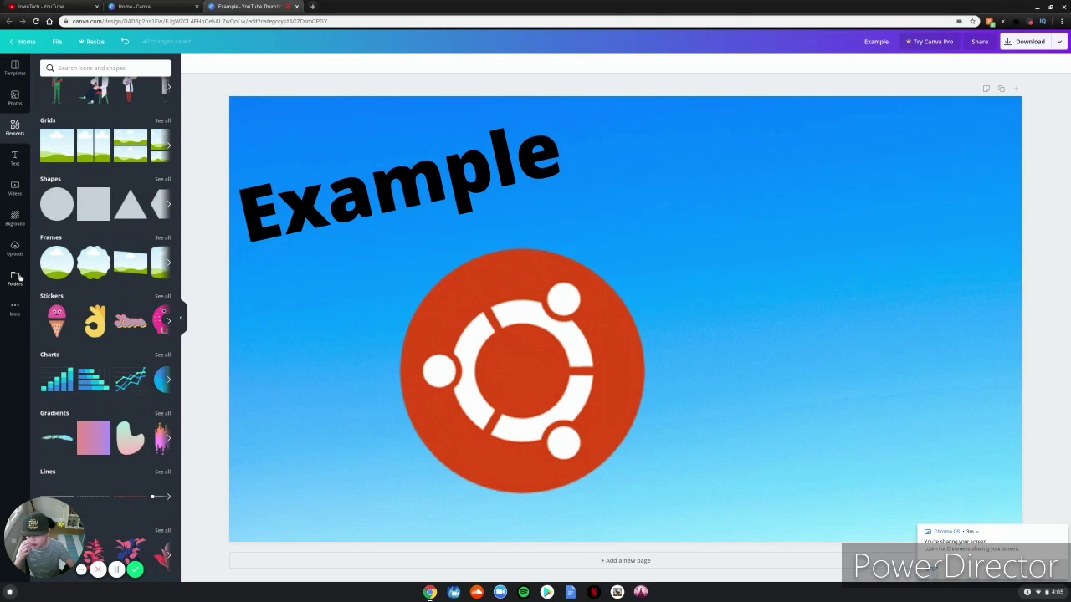
pyautogui.click(15, 278)
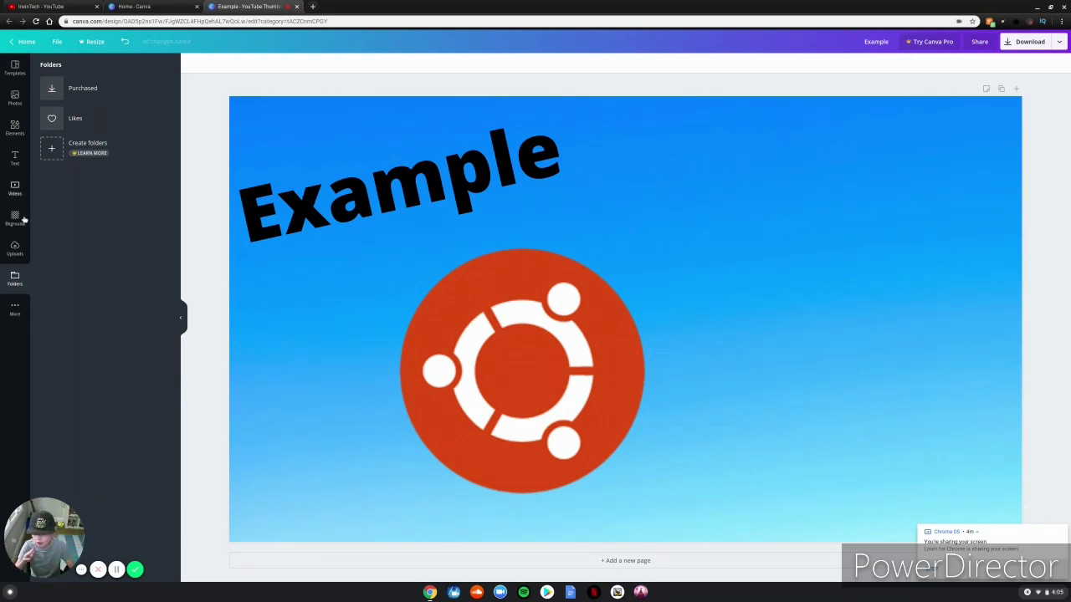
pyautogui.click(14, 310)
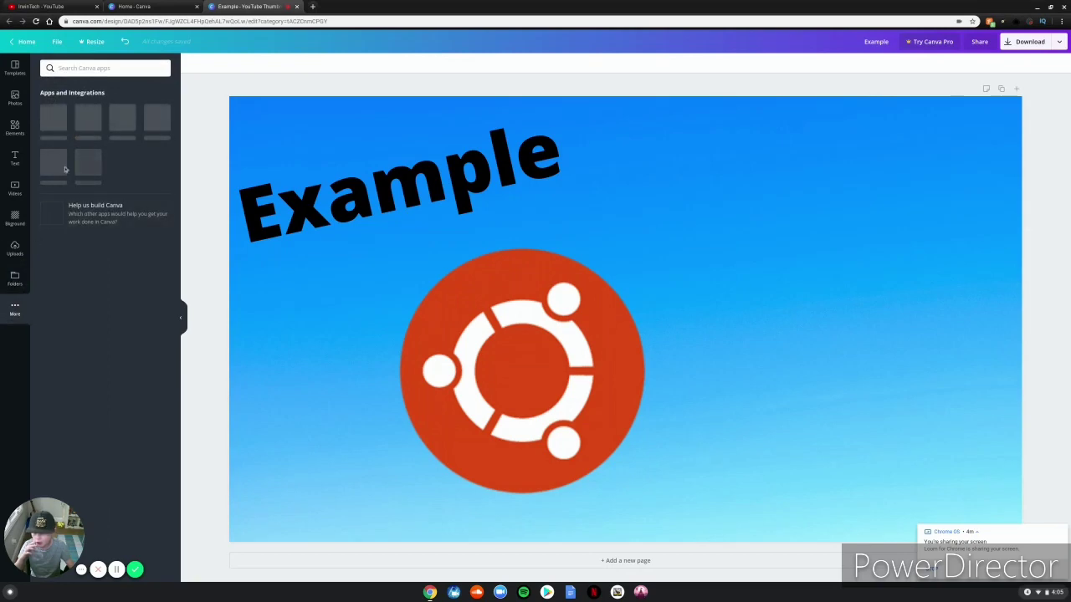
pyautogui.click(14, 249)
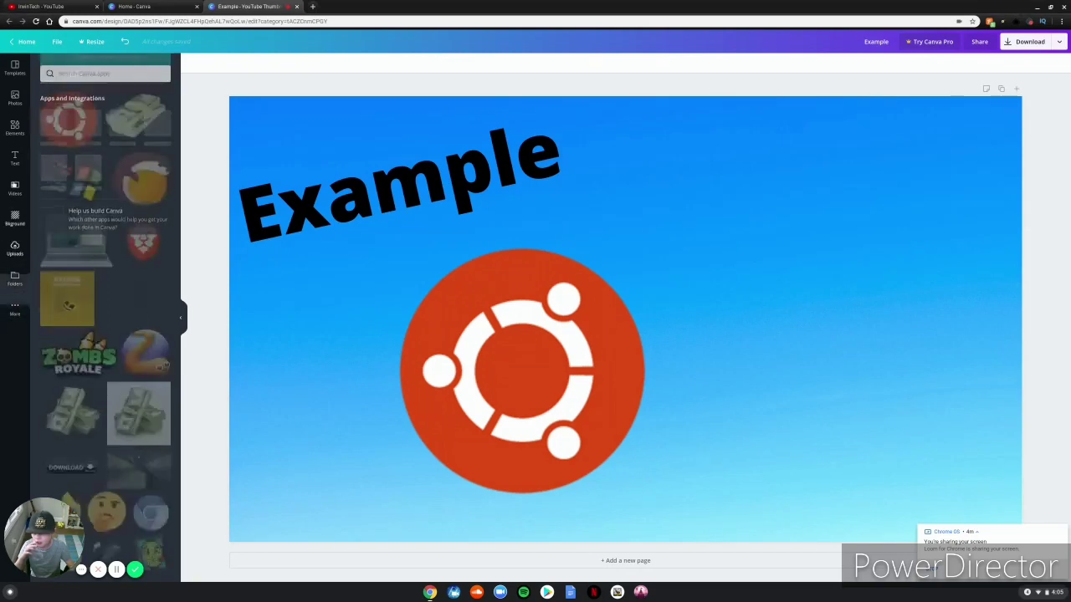
pyautogui.click(14, 110)
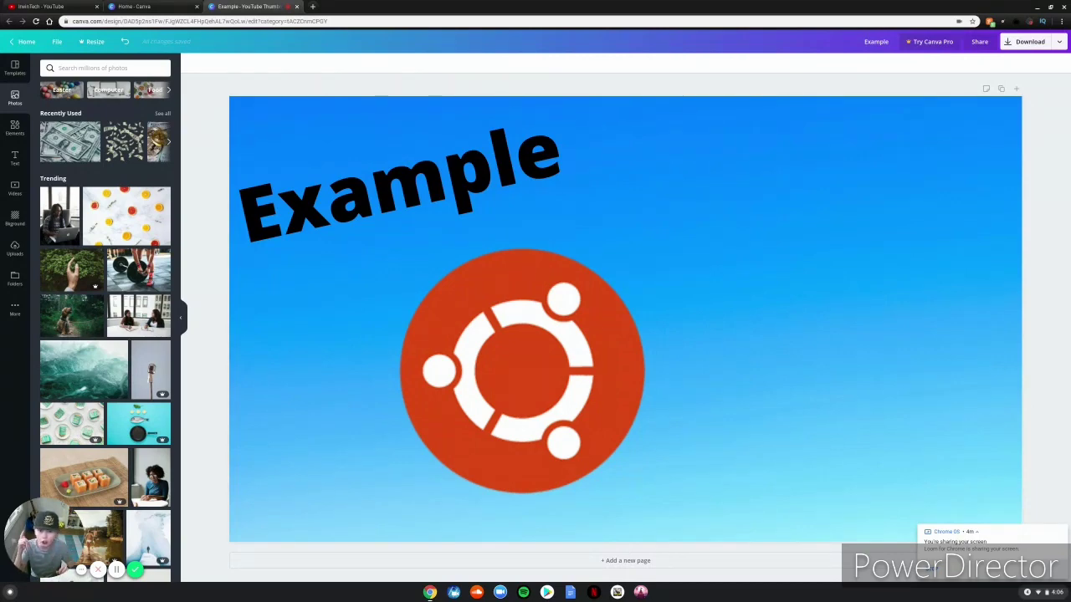
# Open remove.bg in a new Chrome tab by entering 'remove' in the address bar
pyautogui.click(312, 7)
pyautogui.write('remove')
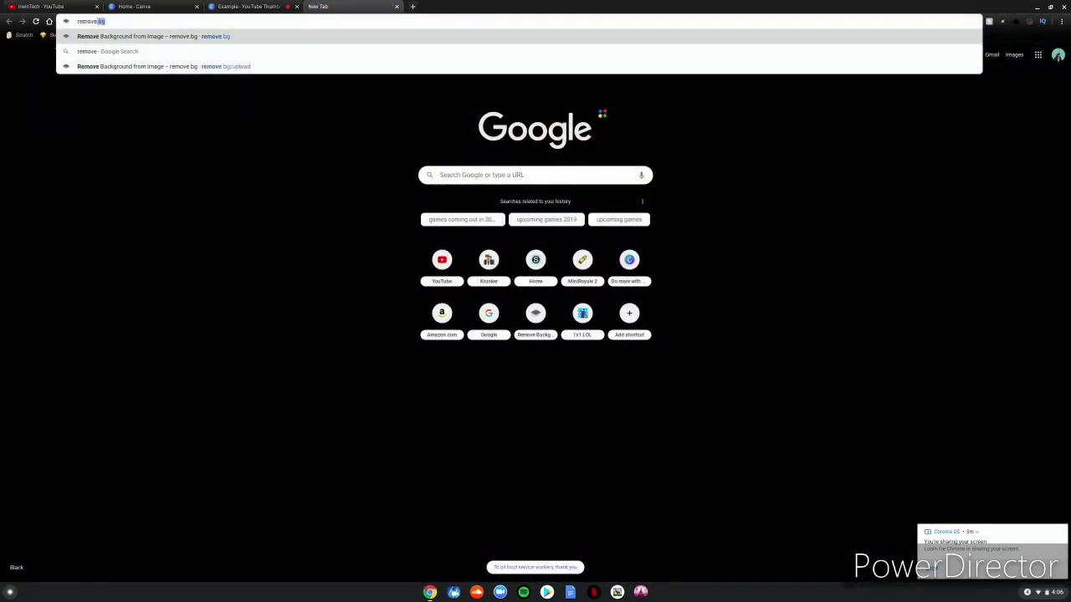
pyautogui.press('Return')
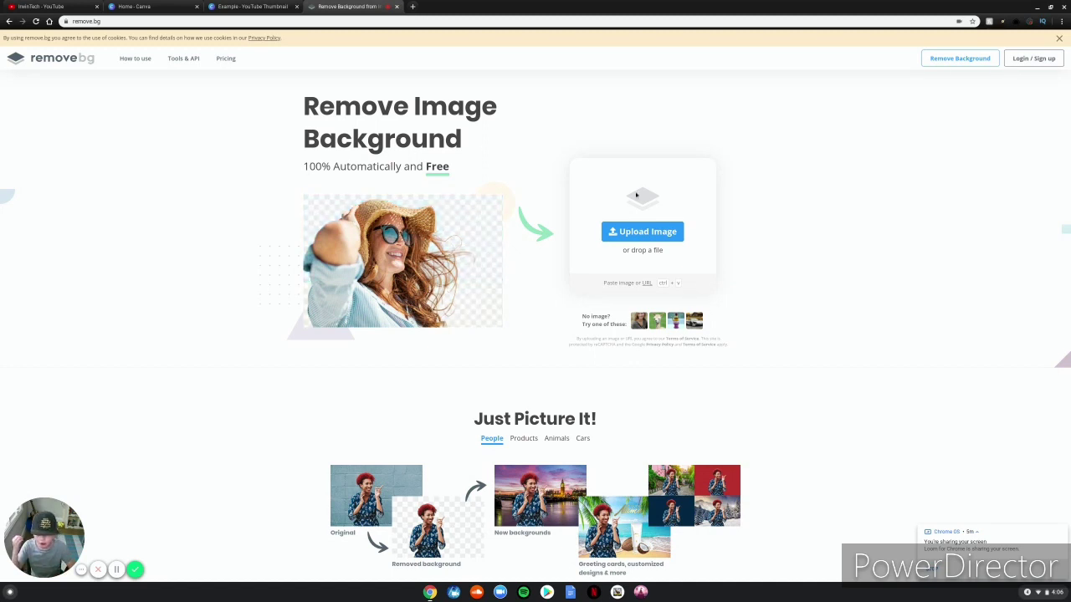
# Upload webcam-toy-photo1.jpg to remove.bg for background removal, then close the tab
pyautogui.click(641, 232)
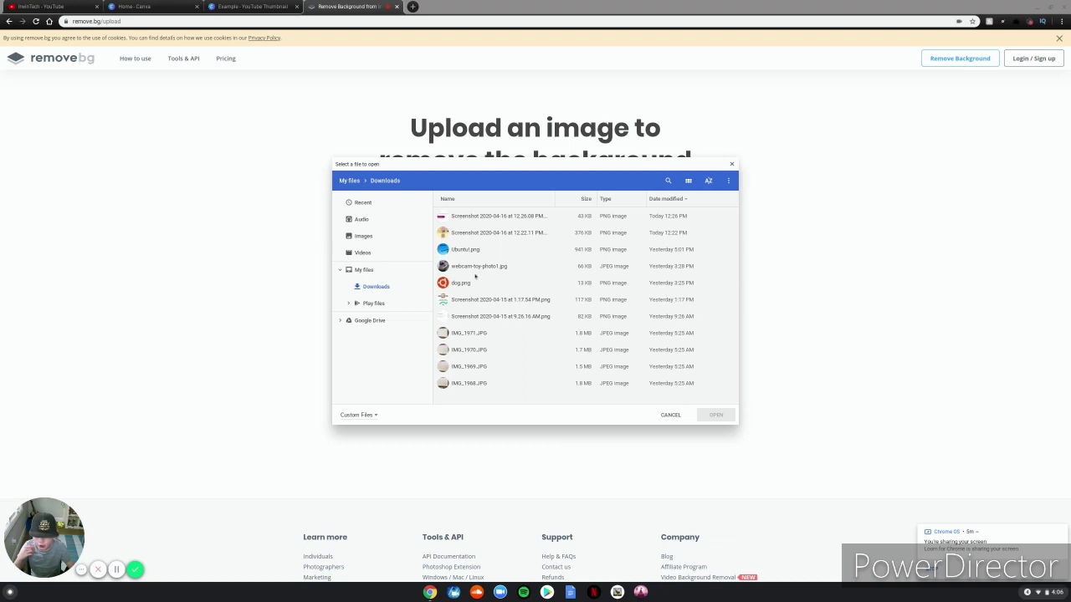
pyautogui.click(474, 269)
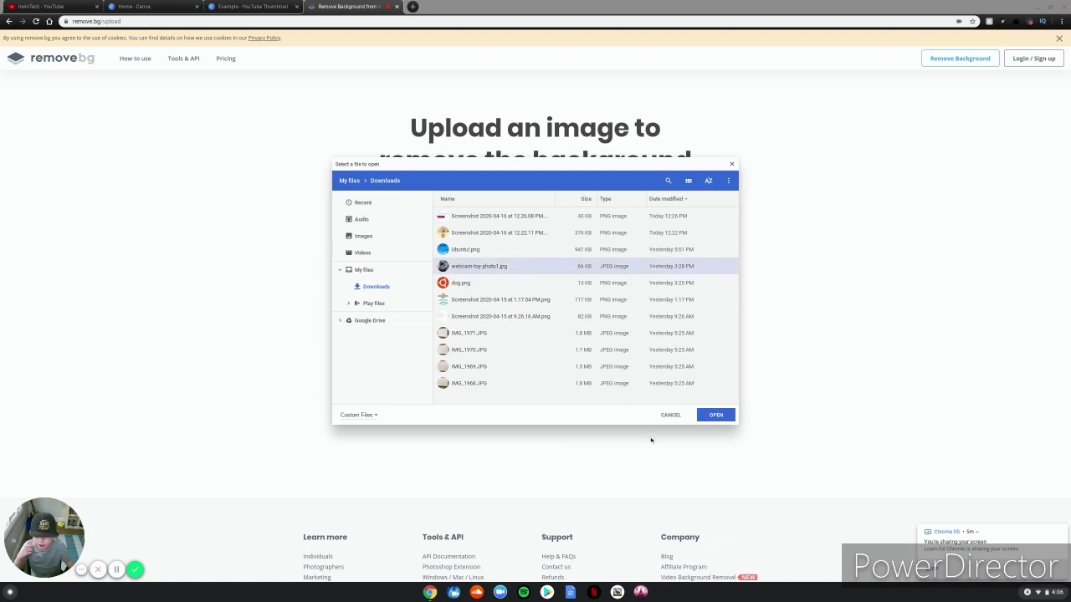
pyautogui.click(715, 415)
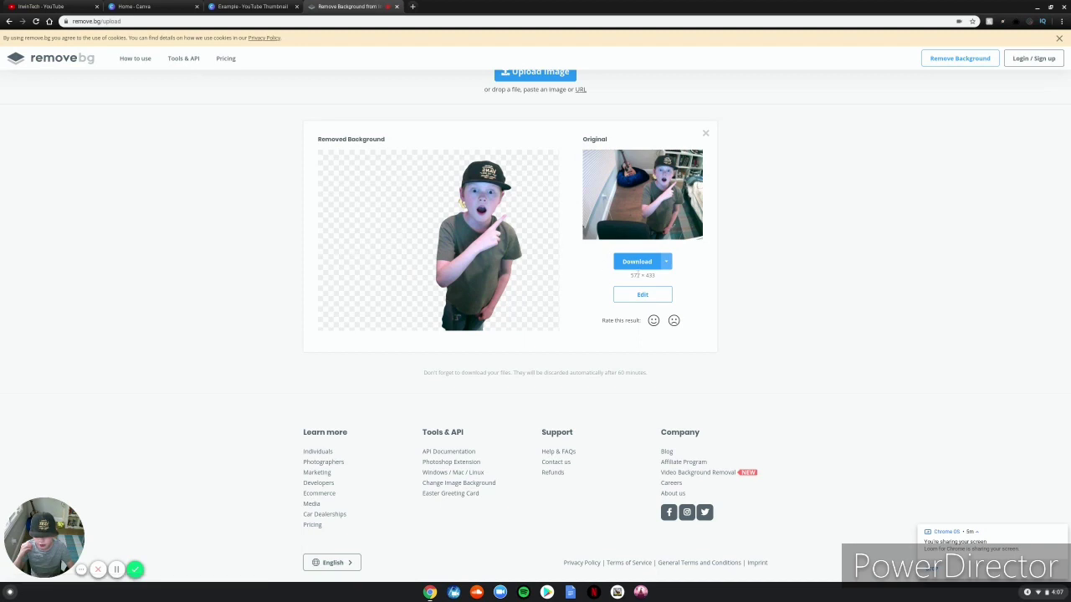
pyautogui.click(396, 6)
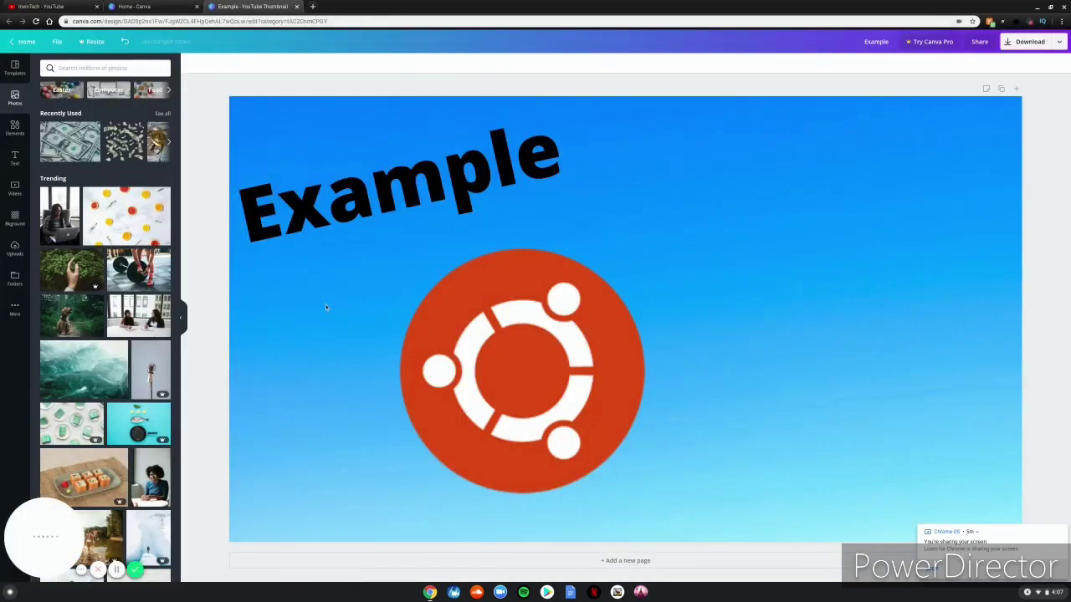
# Show the Uploads panel listing uploaded images such as the Ubuntu logo
pyautogui.click(14, 248)
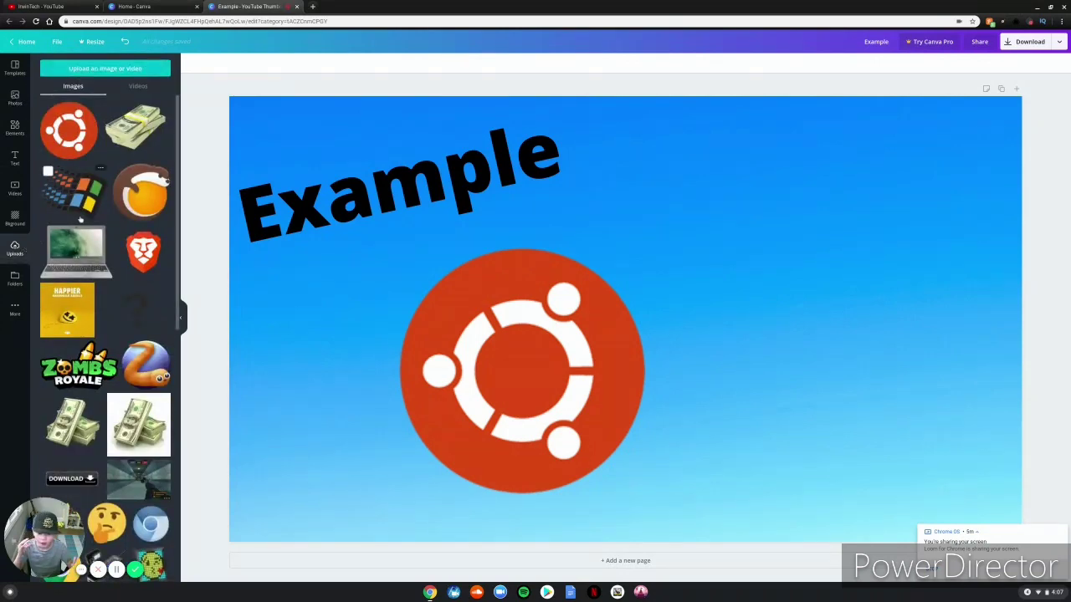